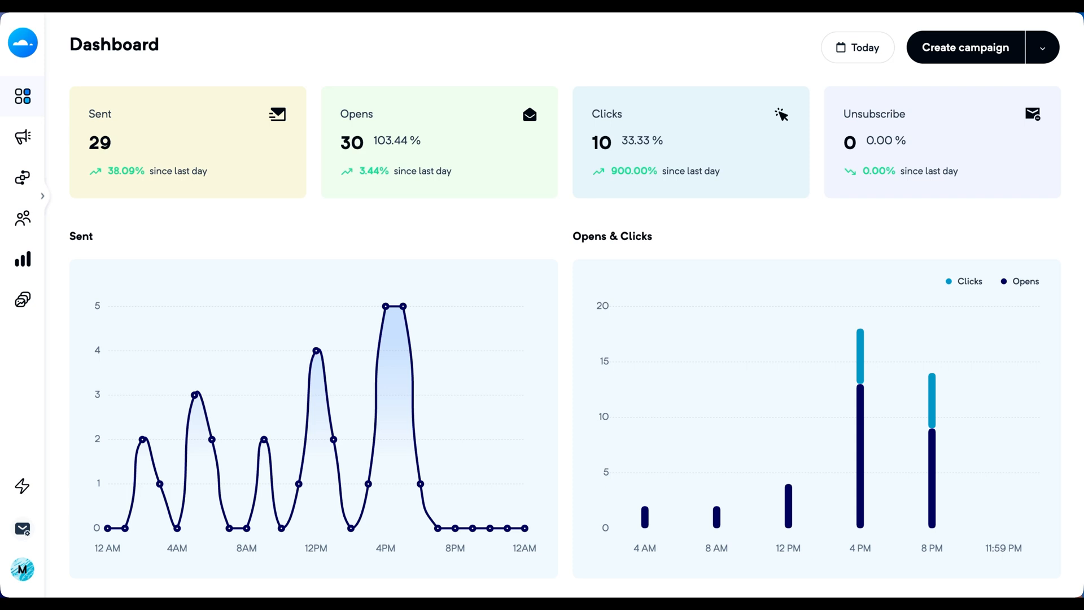
Create the campaign "St. Patrick's Day Special - Lucky Deals for Little Ones" and view the writing assistant's subject line suggestions.
click(966, 48)
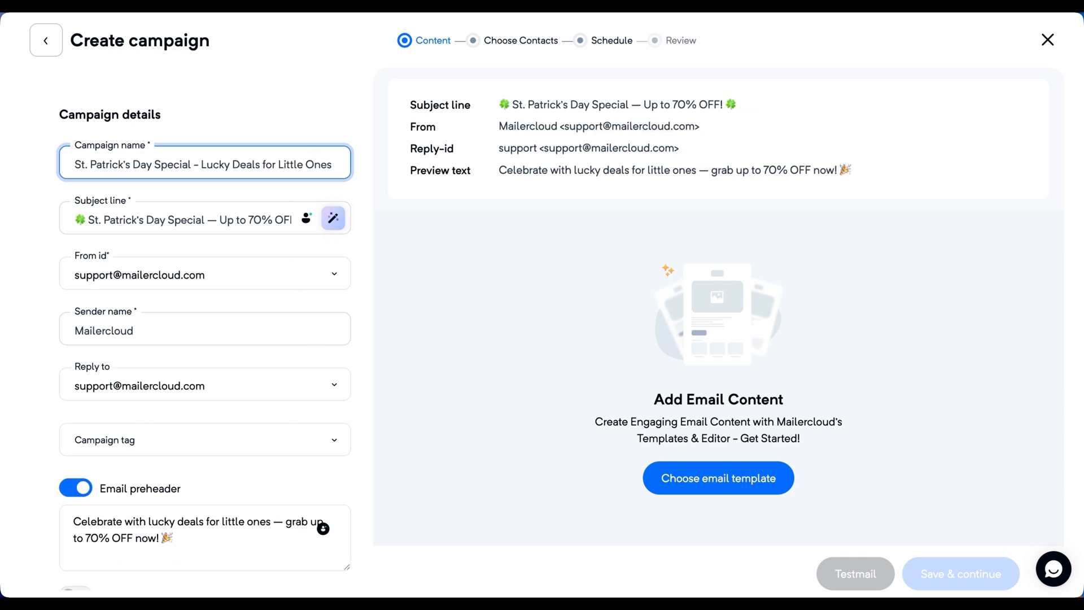
click(266, 218)
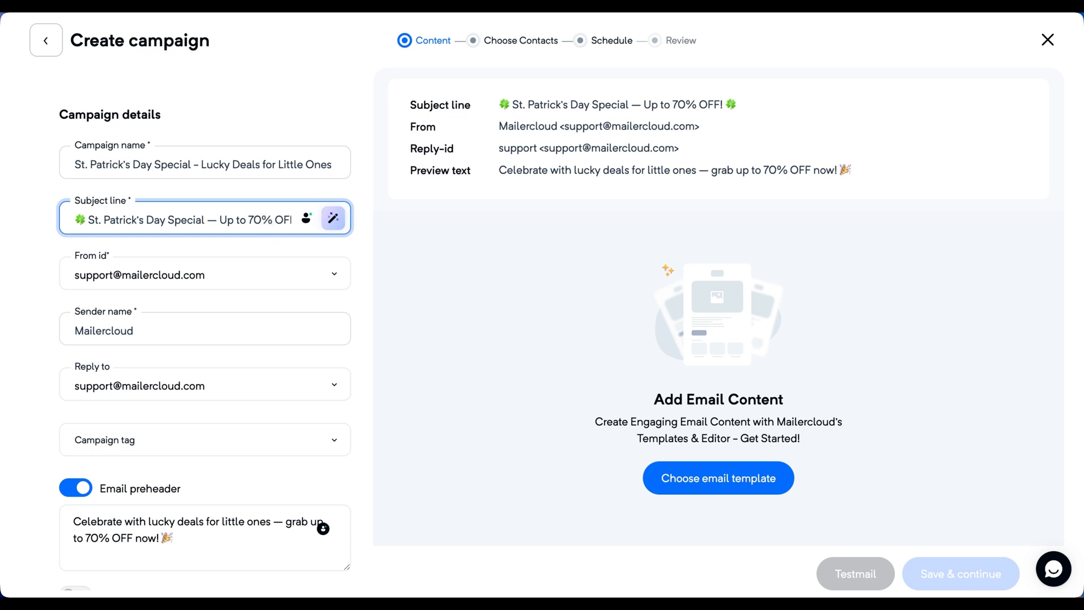
click(333, 218)
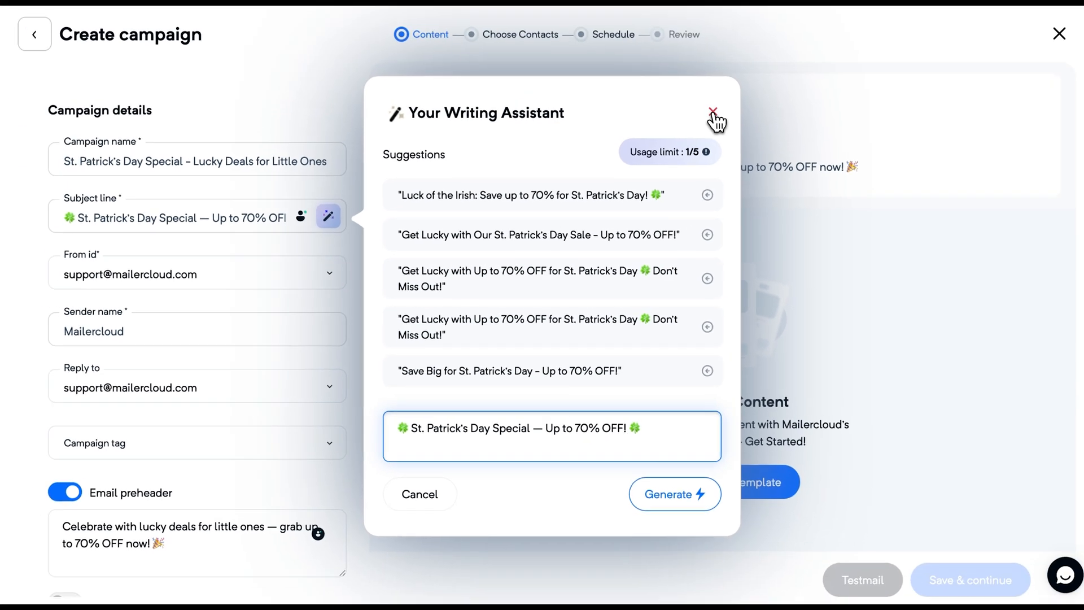
click(760, 60)
Go over the campaign's sender address, sender name, reply-to address, campaign tag and email preheader fields.
click(263, 282)
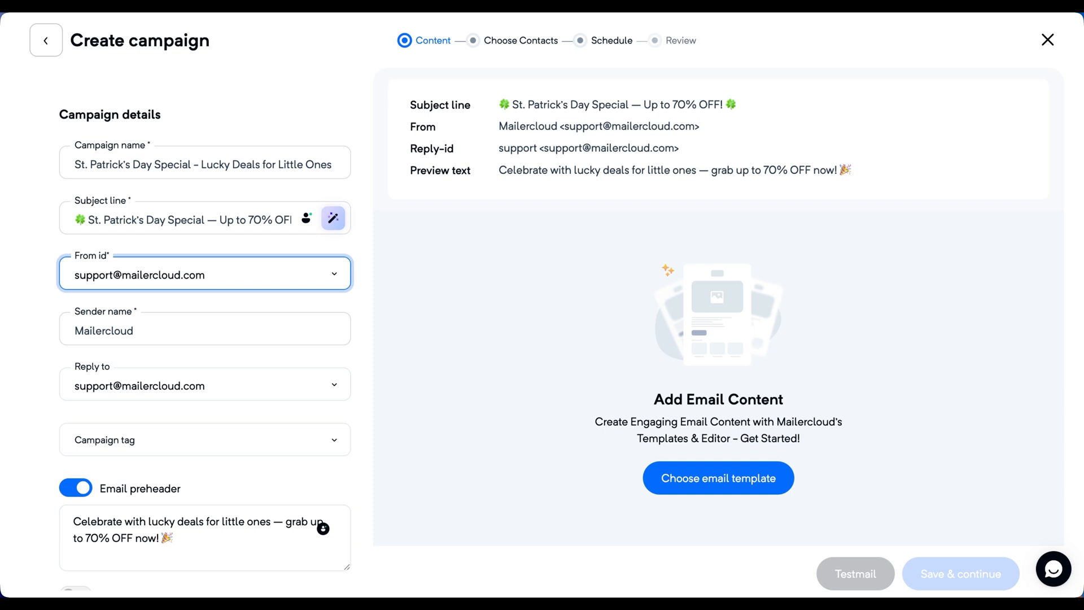
click(206, 331)
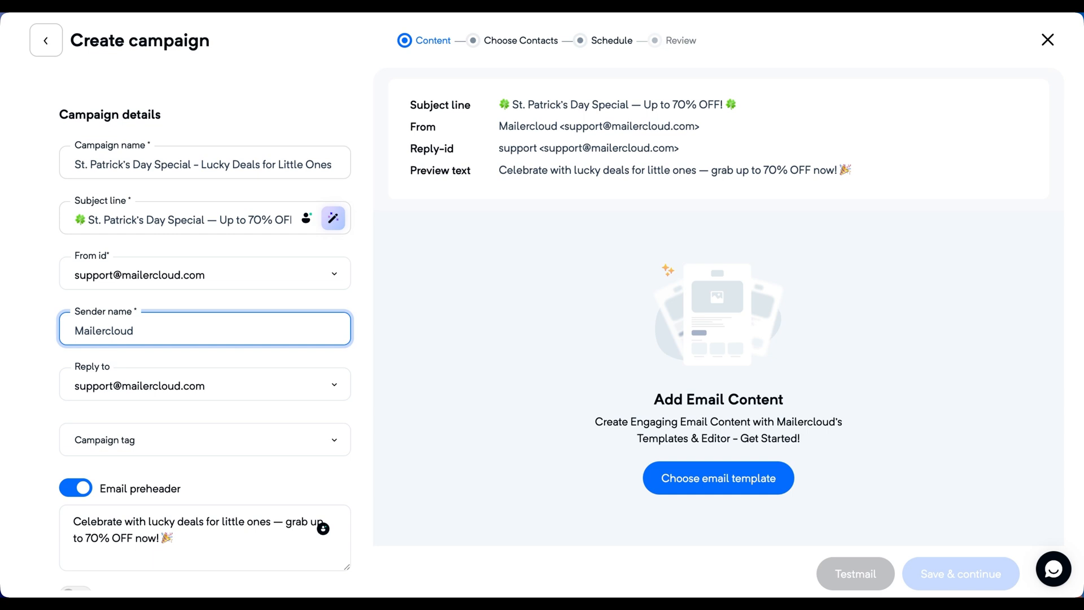
click(205, 387)
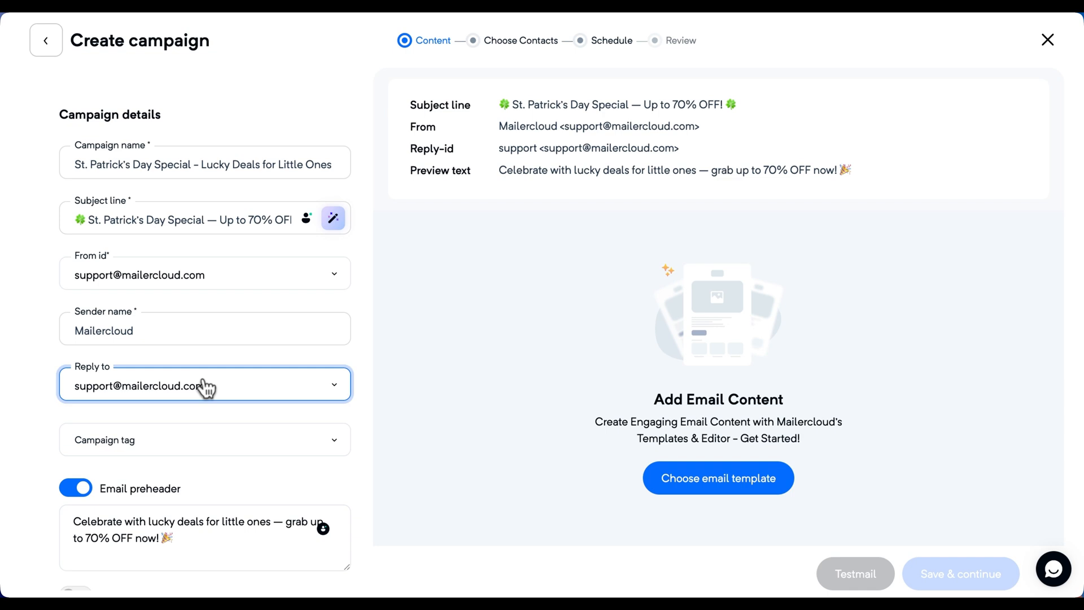
click(230, 442)
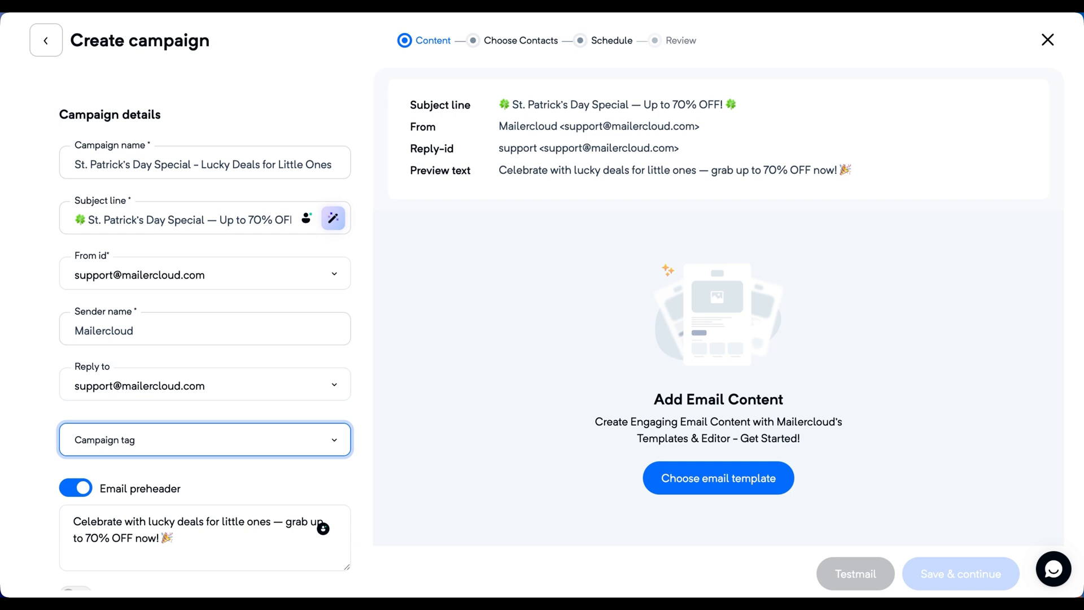
click(228, 514)
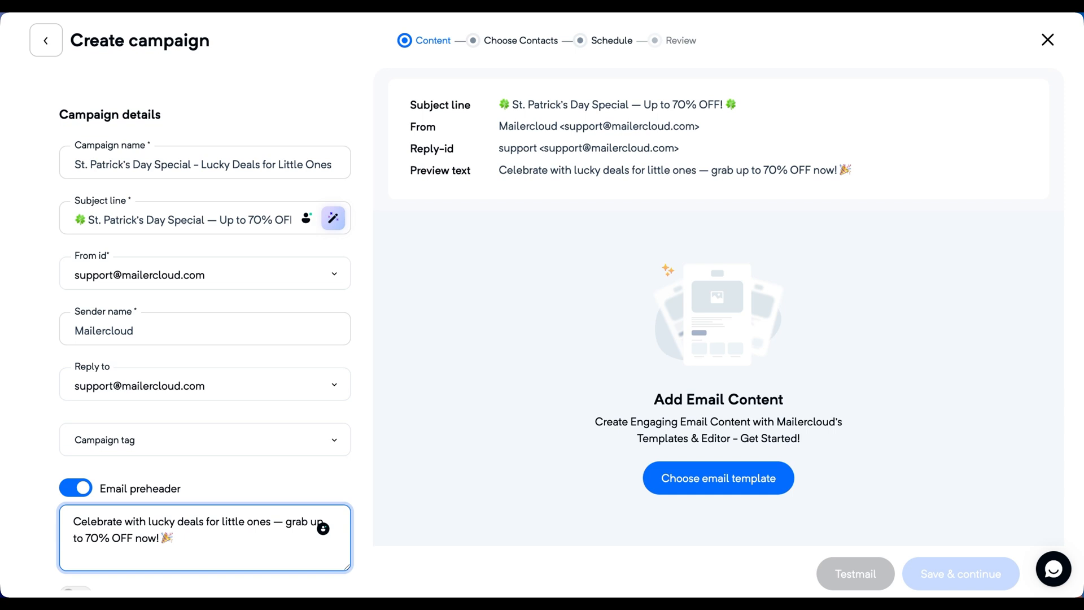
Add the St. Patrick's Day email design from the template gallery as the campaign content and save it.
click(692, 480)
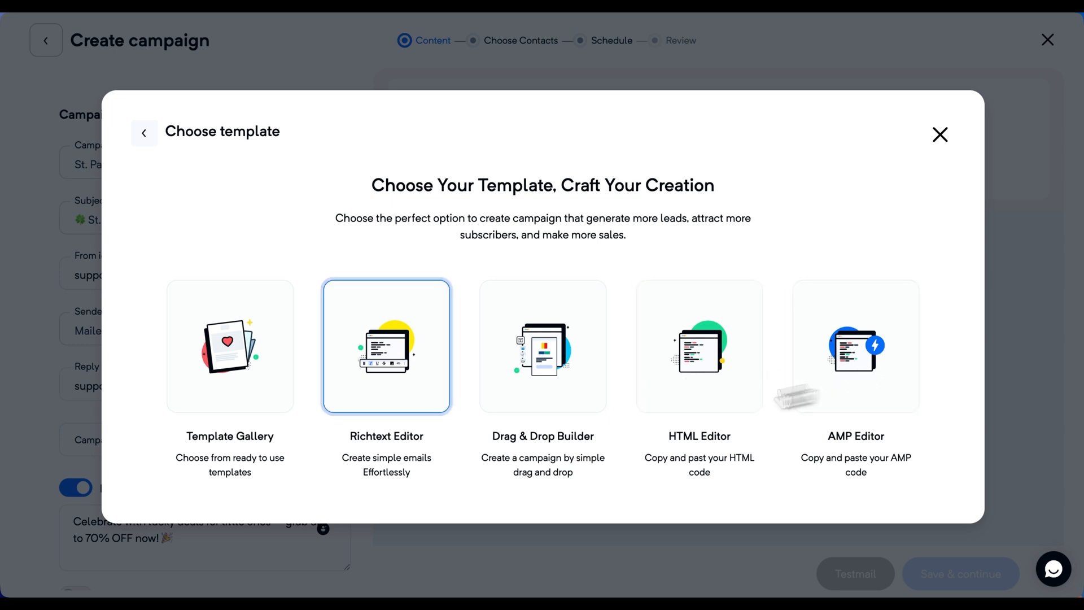
click(225, 390)
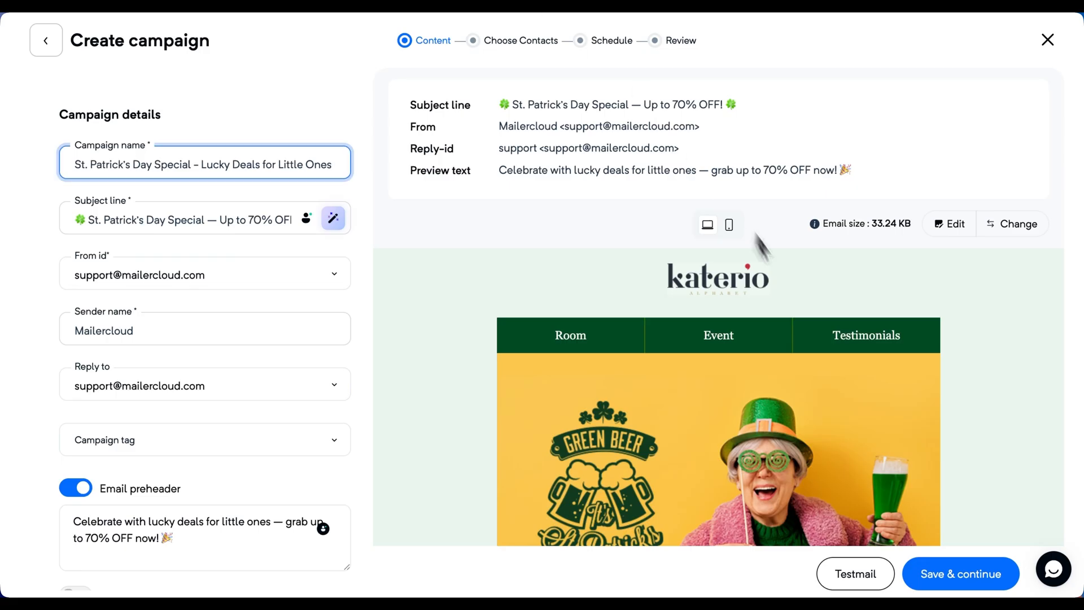
click(939, 576)
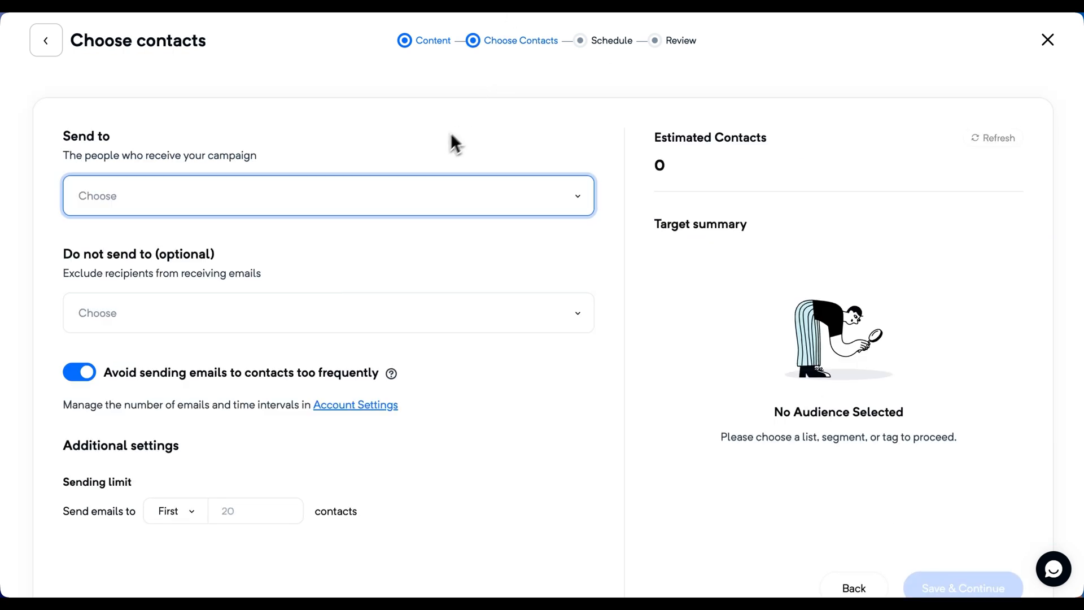
Add the Mailercloud Signups list to the campaign's recipients.
click(271, 209)
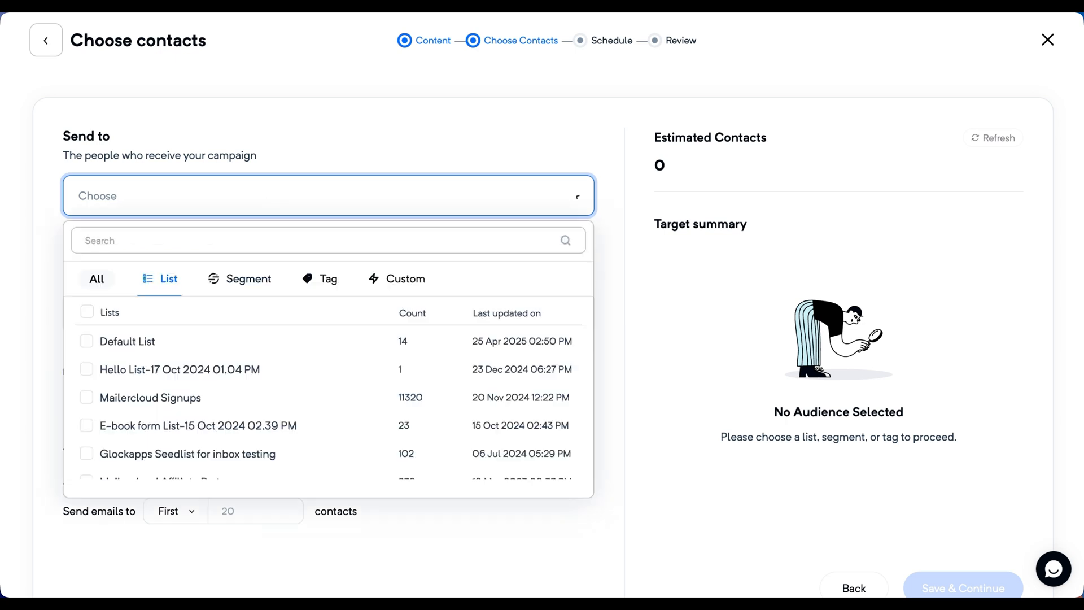
click(203, 407)
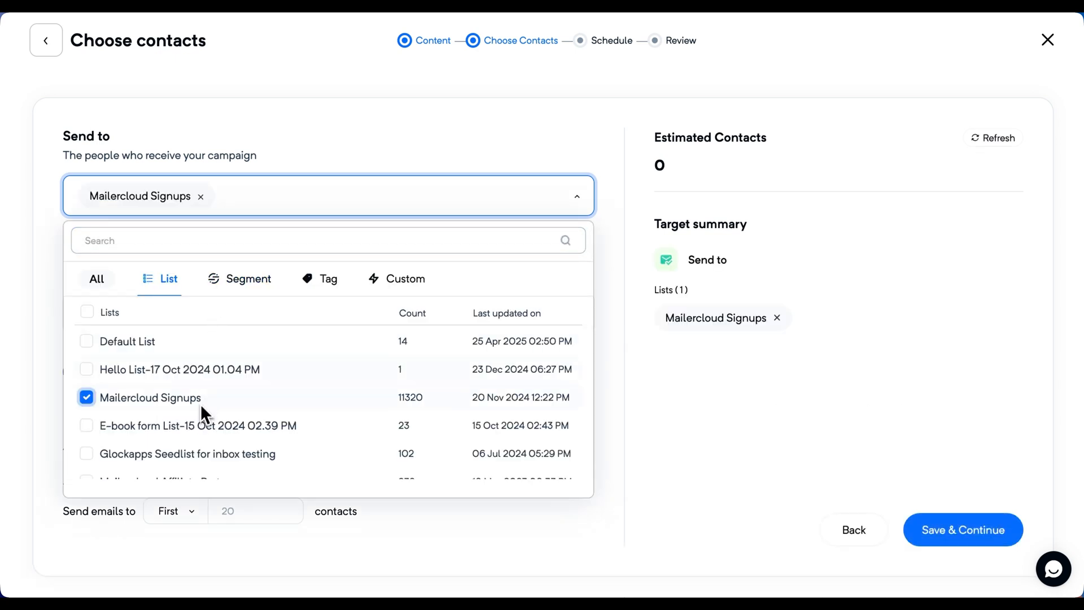
Look through the segment, tag and custom condition filter options for choosing the campaign's recipients.
click(257, 288)
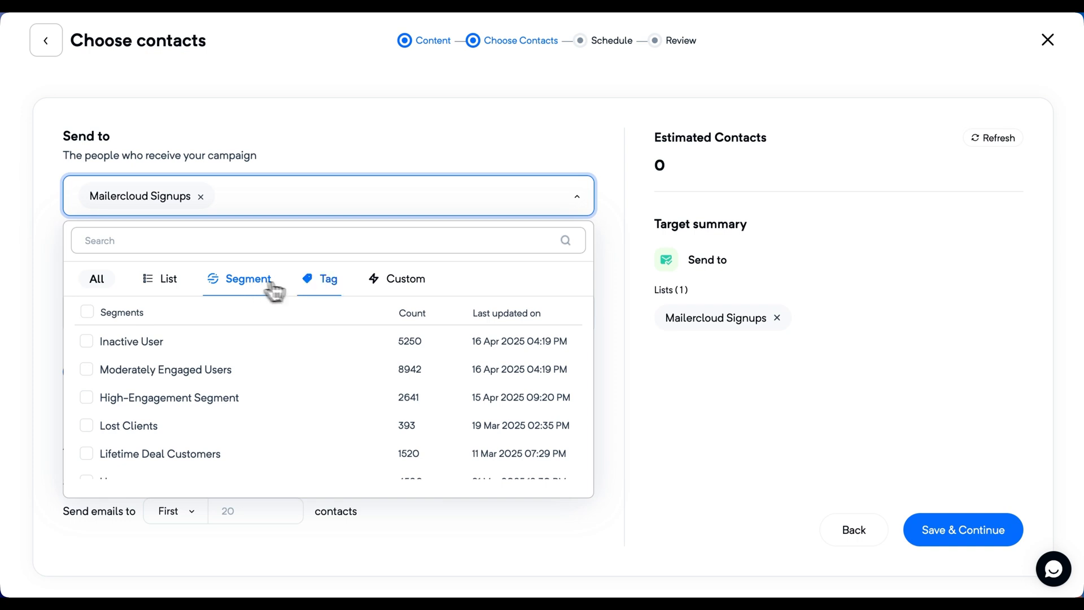
click(323, 282)
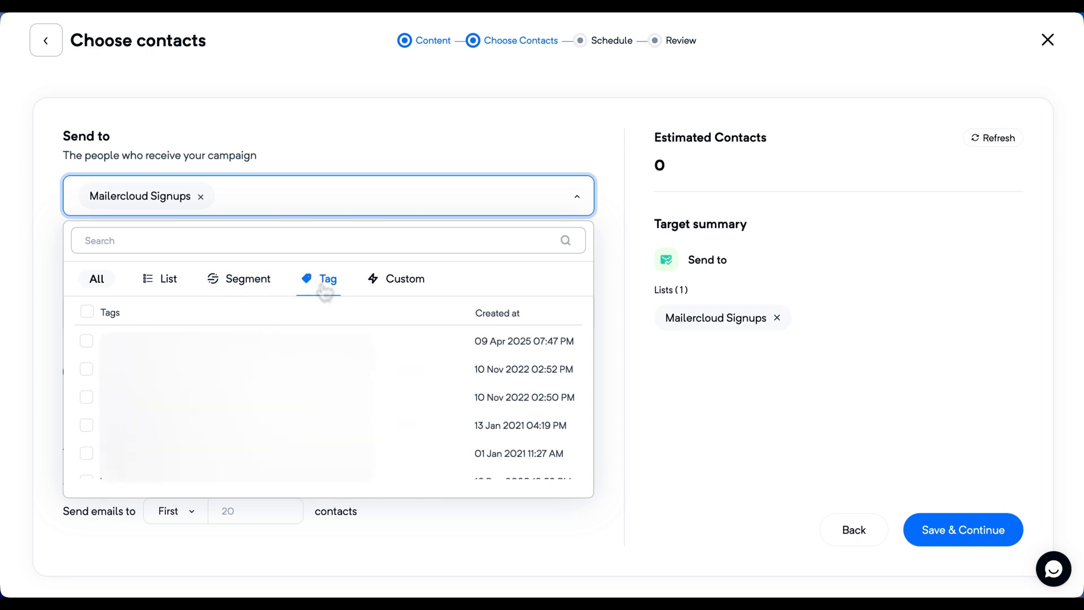
click(394, 291)
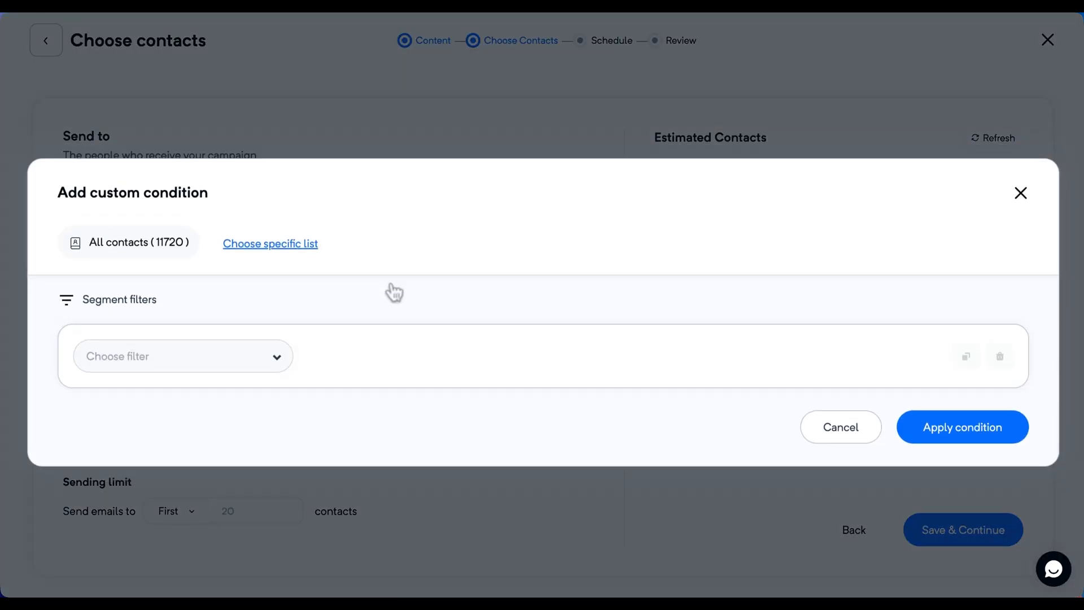
click(287, 351)
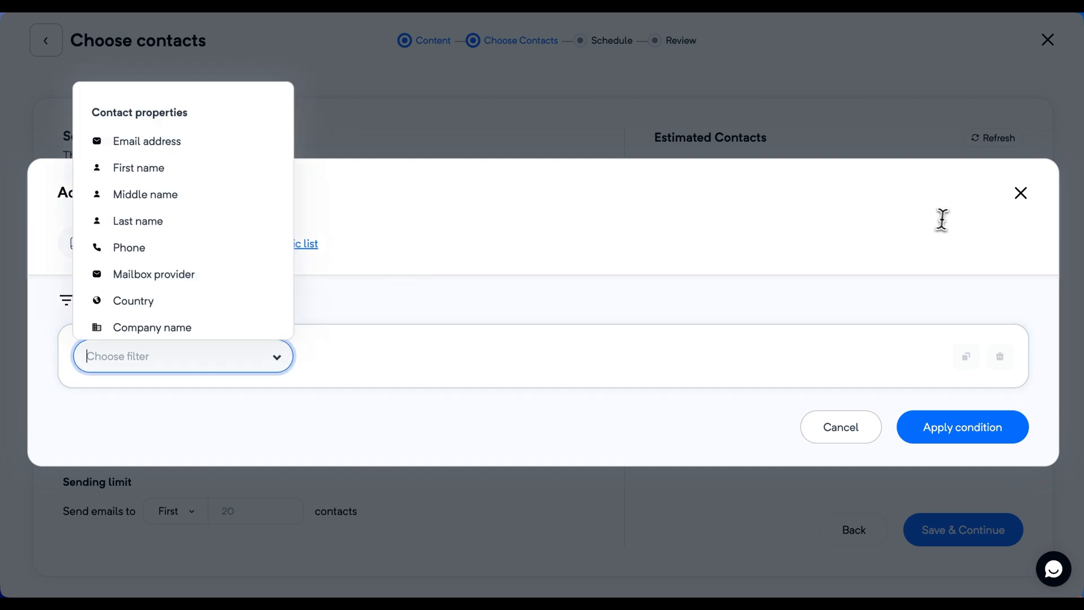
click(1022, 195)
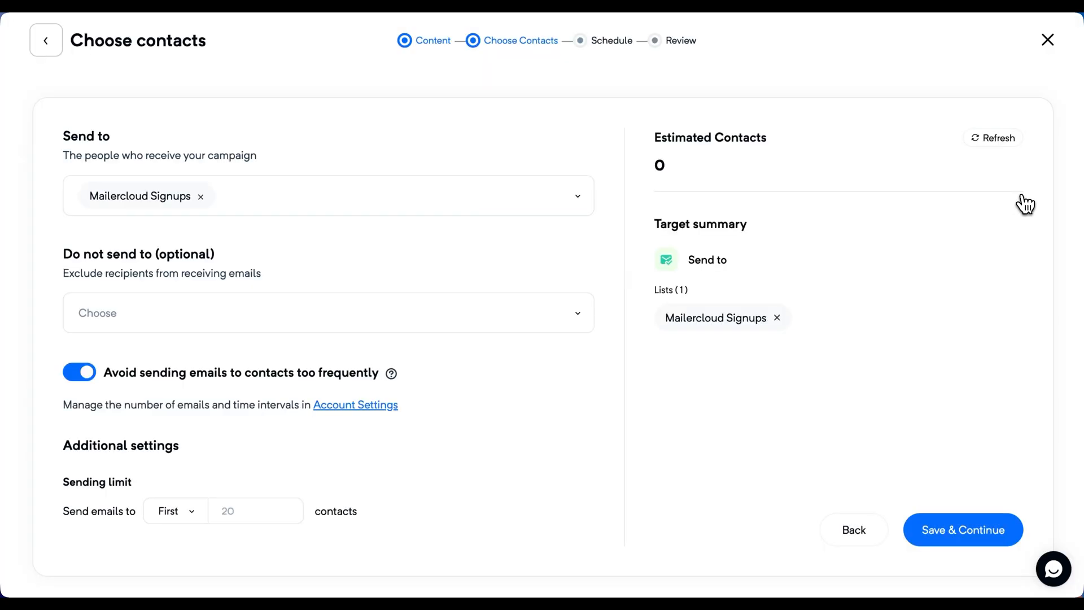
Look through the list, segment, tag and custom condition options for excluding recipients from the campaign.
click(286, 316)
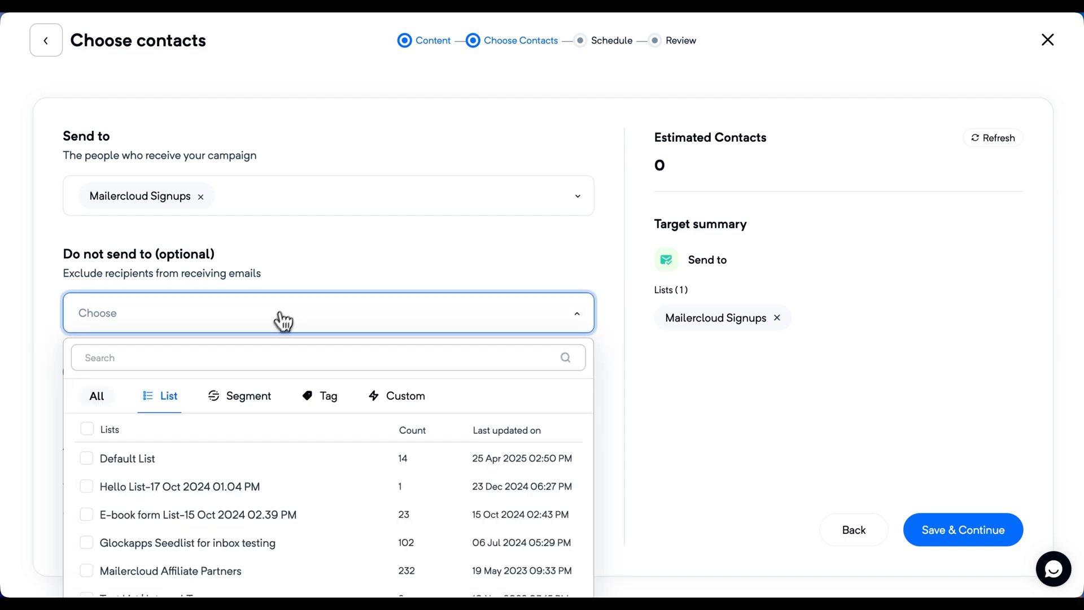
click(246, 402)
click(325, 403)
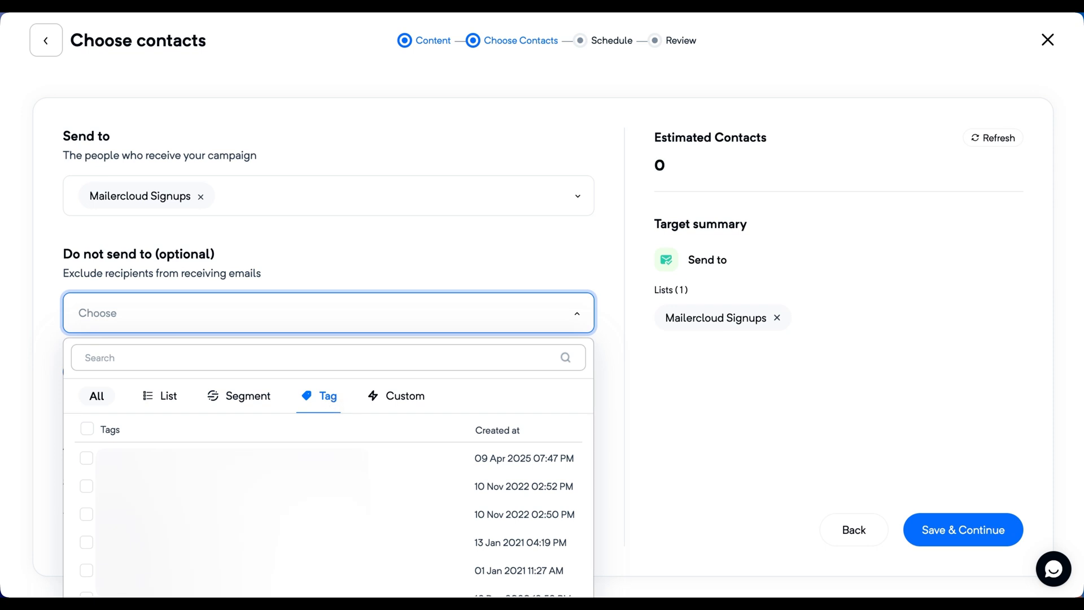
click(393, 402)
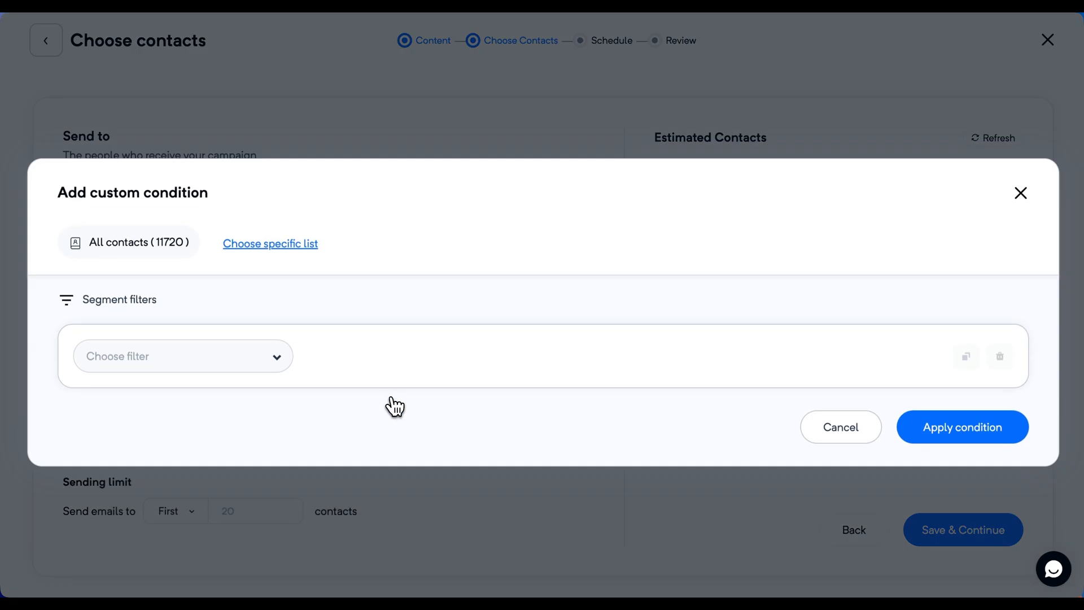
click(1018, 197)
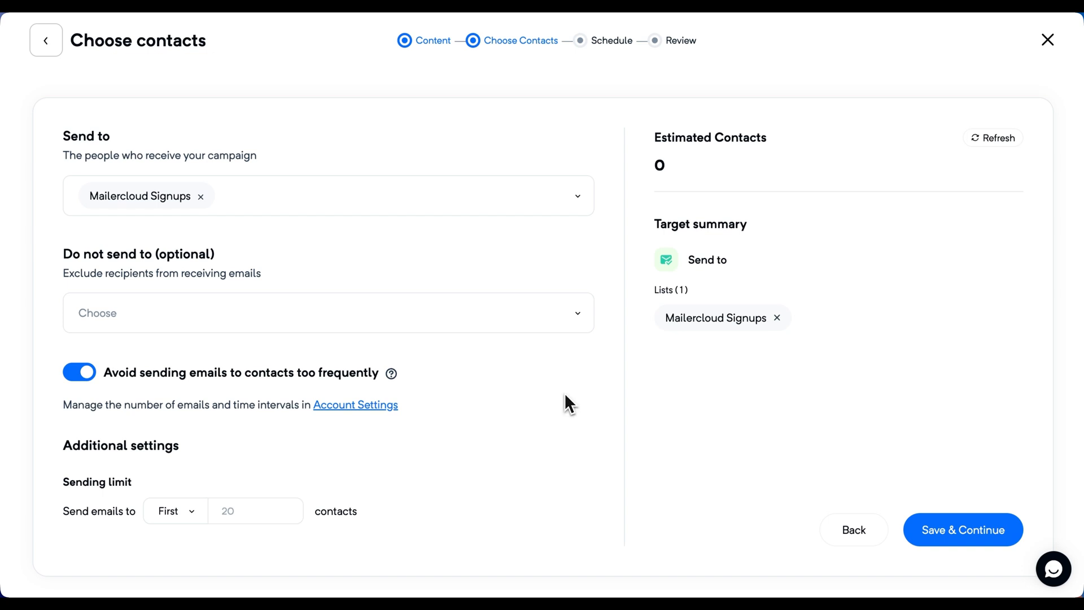
Refresh the campaign's estimated contacts count and highlight it.
click(1009, 141)
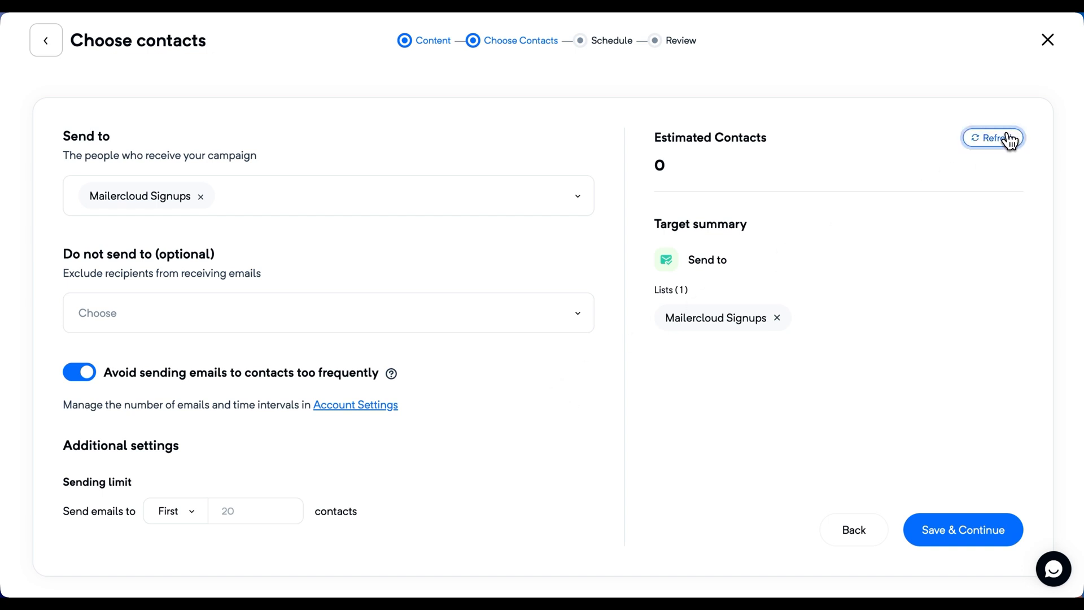
drag(702, 169, 650, 166)
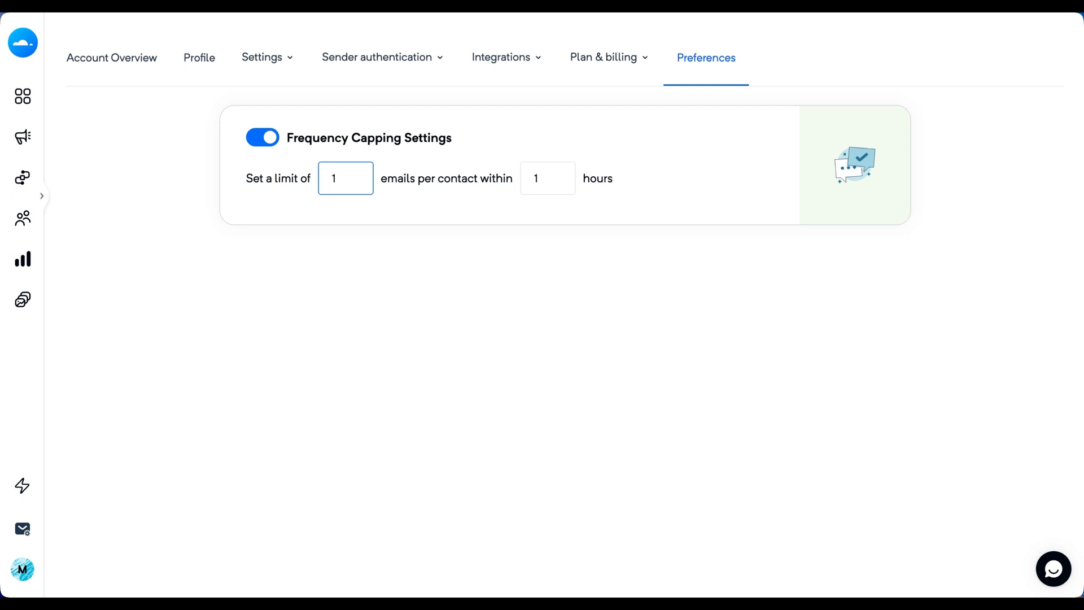
Set the account's frequency capping limit to 2 emails per contact.
key(BackSpace)
text(2)
click(565, 6)
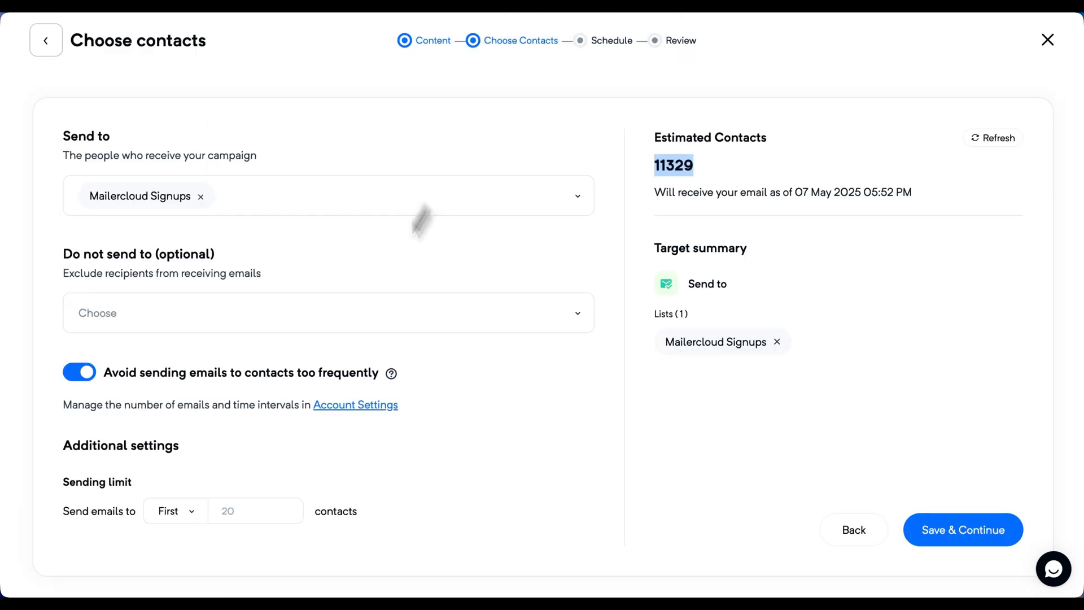
Limit the campaign's sending to the first 30 contacts.
click(237, 508)
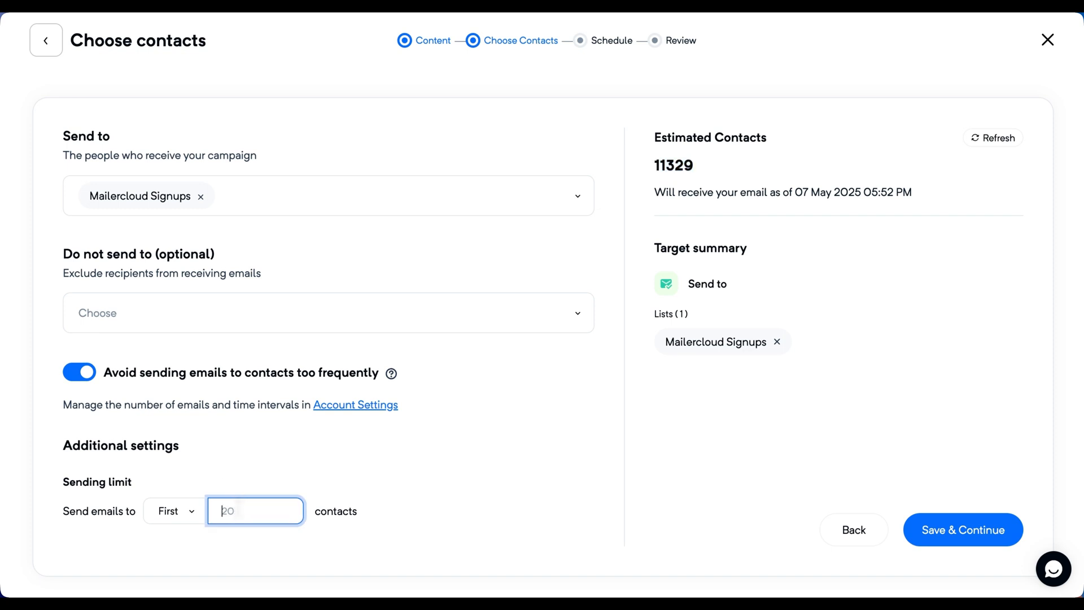
text(30)
click(473, 516)
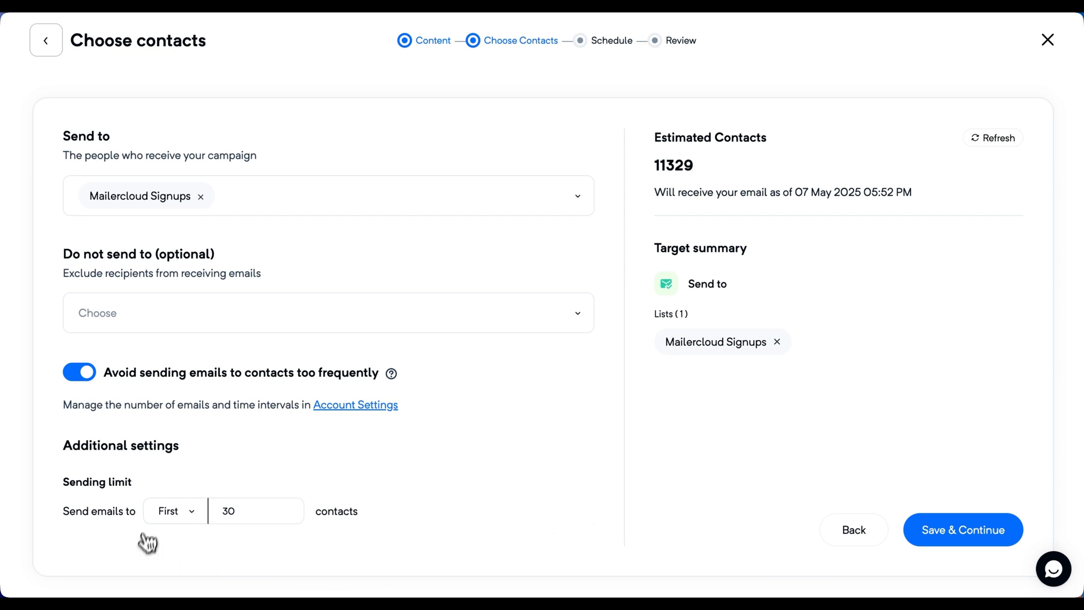
click(170, 511)
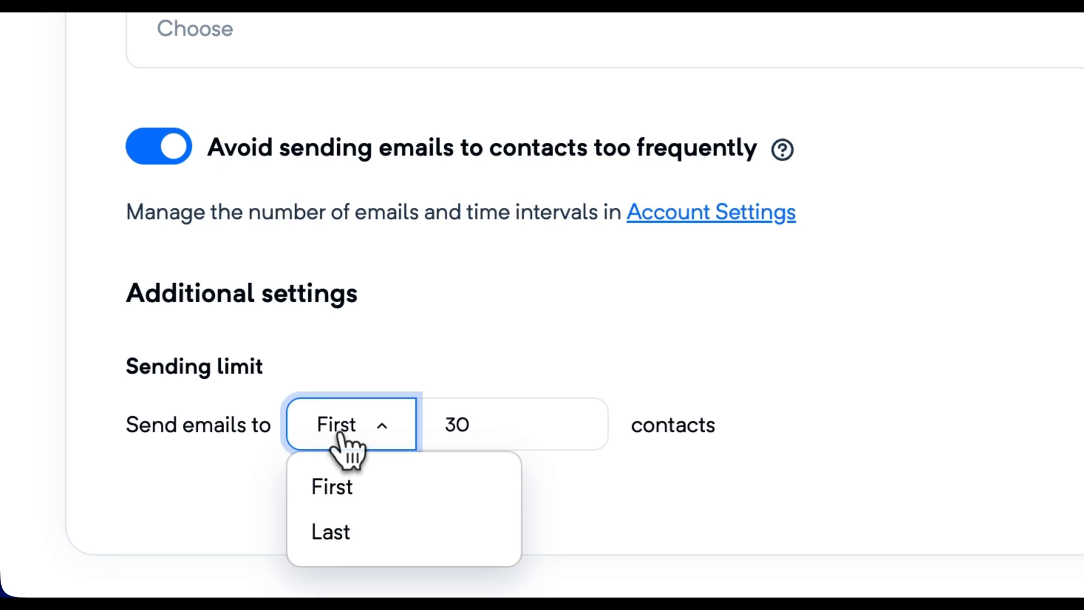
click(483, 426)
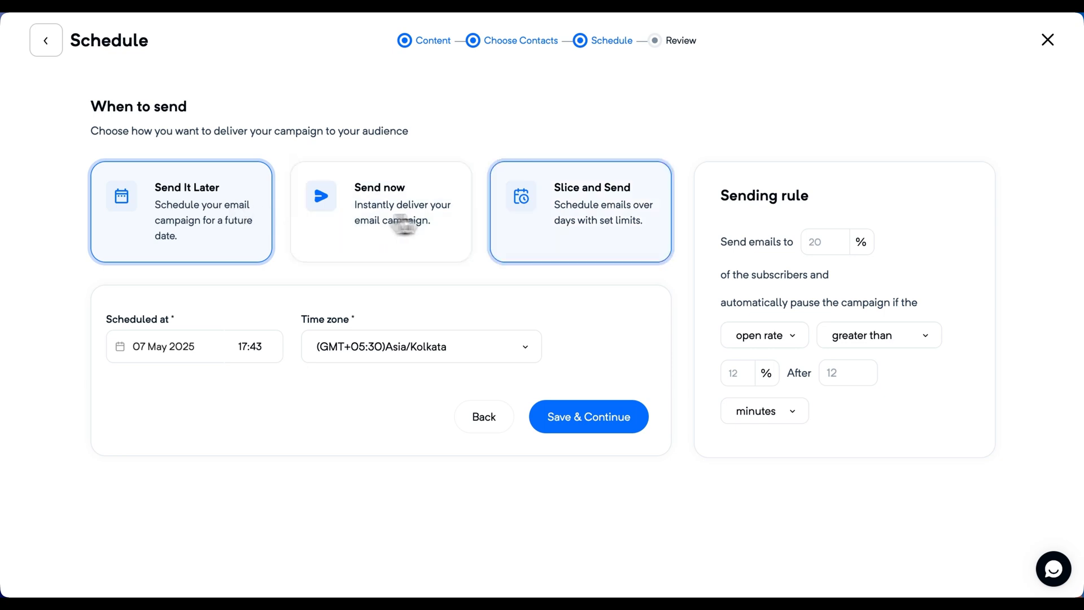
View the Slice and Send schedule settings and set the campaign's delivery to Send now.
click(533, 213)
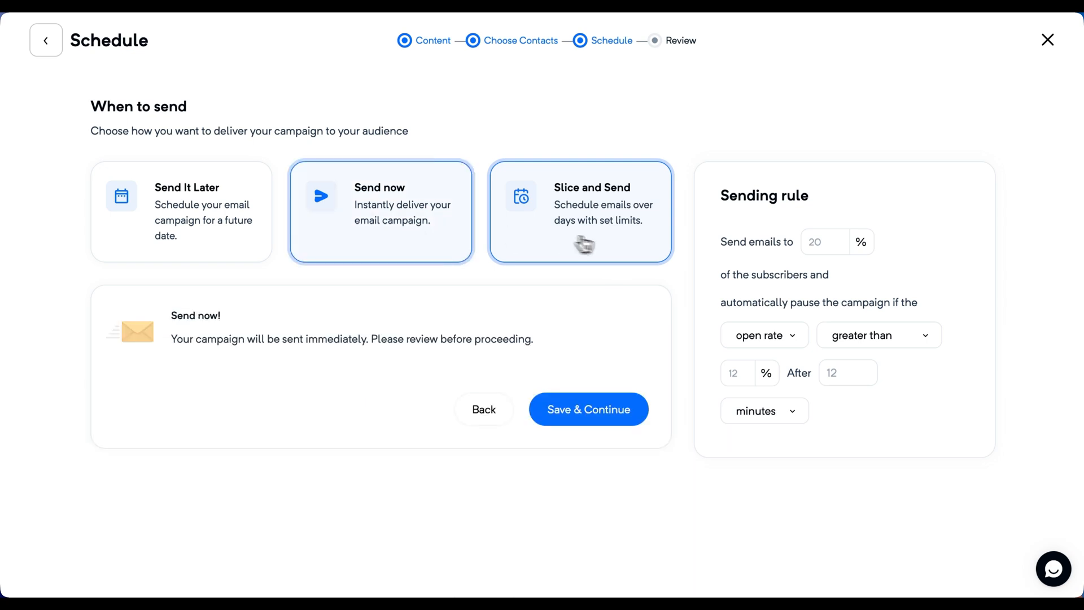
click(583, 241)
scroll(529, 385, down, 2)
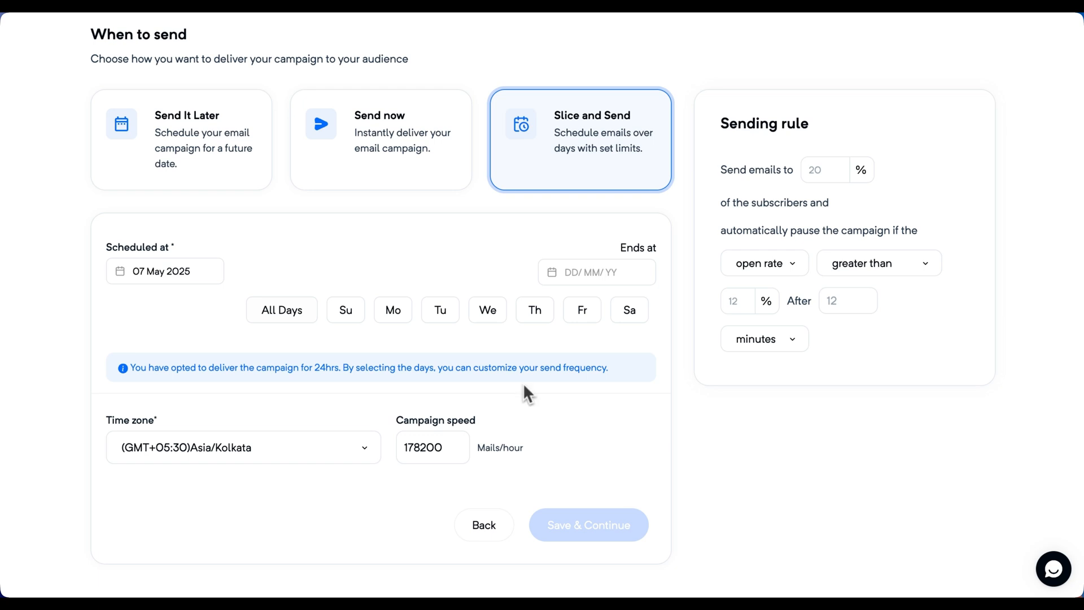
click(422, 165)
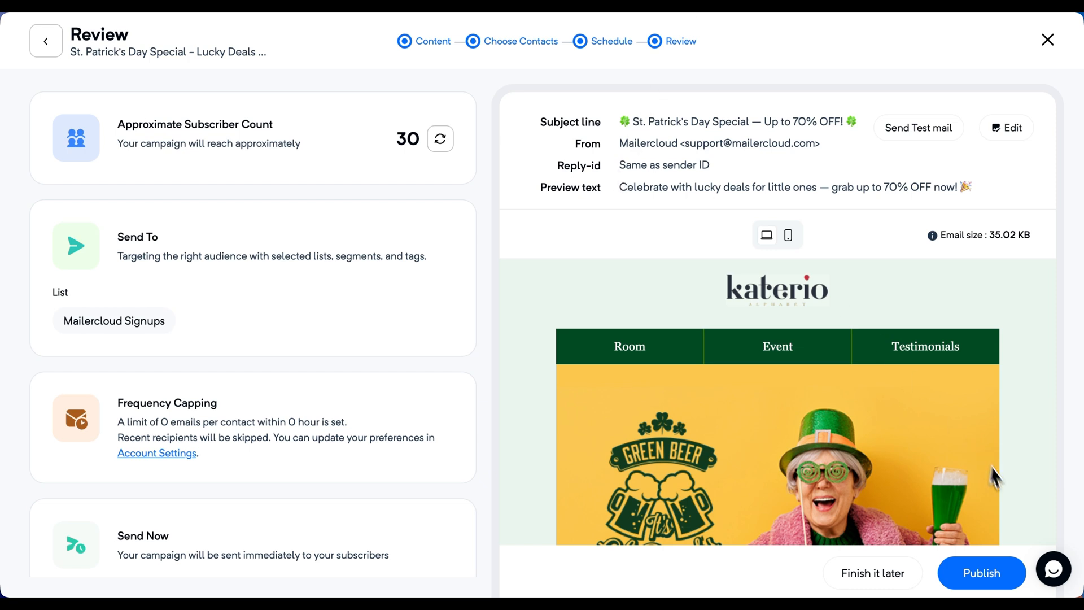
Check the email preview on the review page and publish the campaign.
click(986, 572)
scroll(512, 373, down, 2)
scroll(624, 359, down, 2)
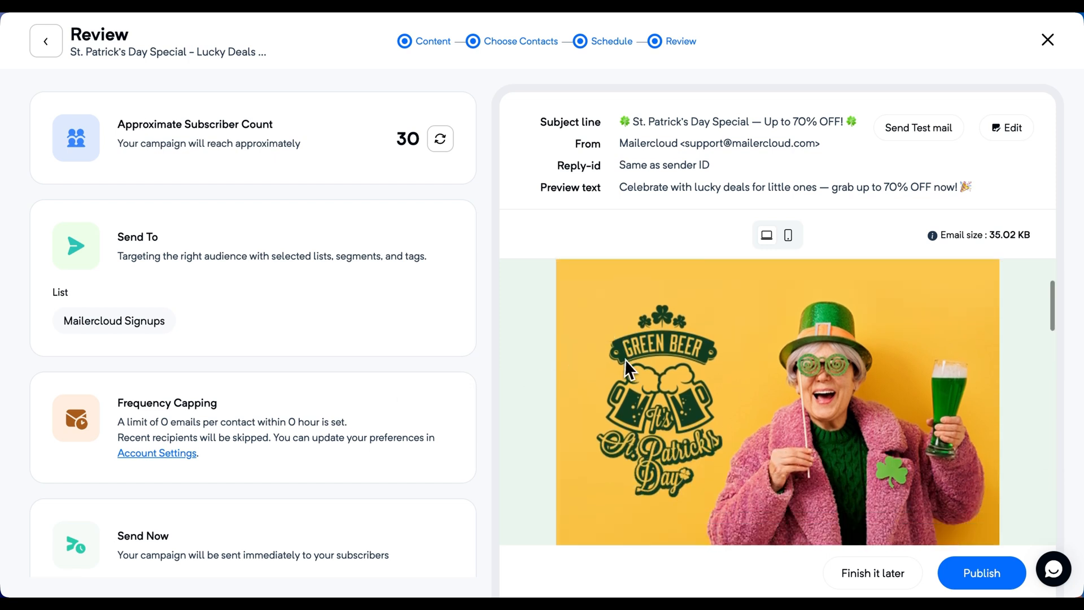
scroll(625, 359, down, 10)
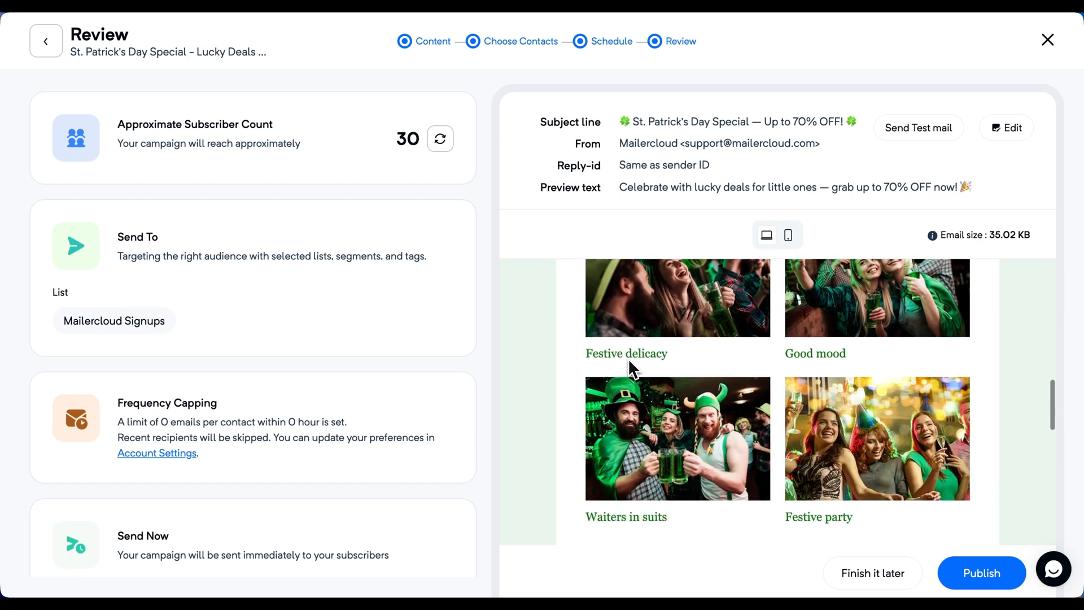
scroll(628, 361, down, 2)
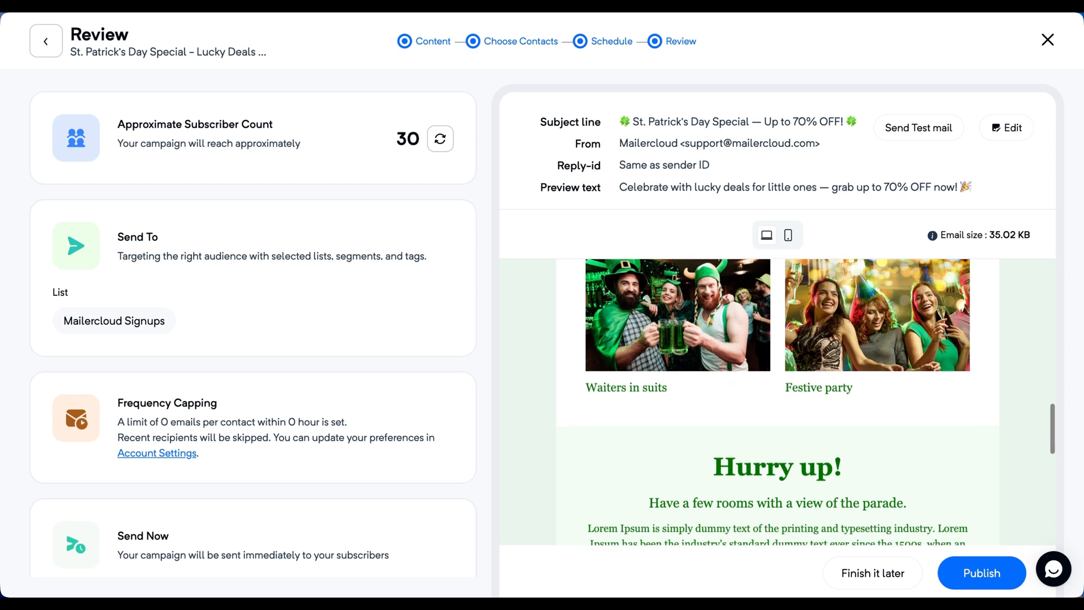
click(982, 560)
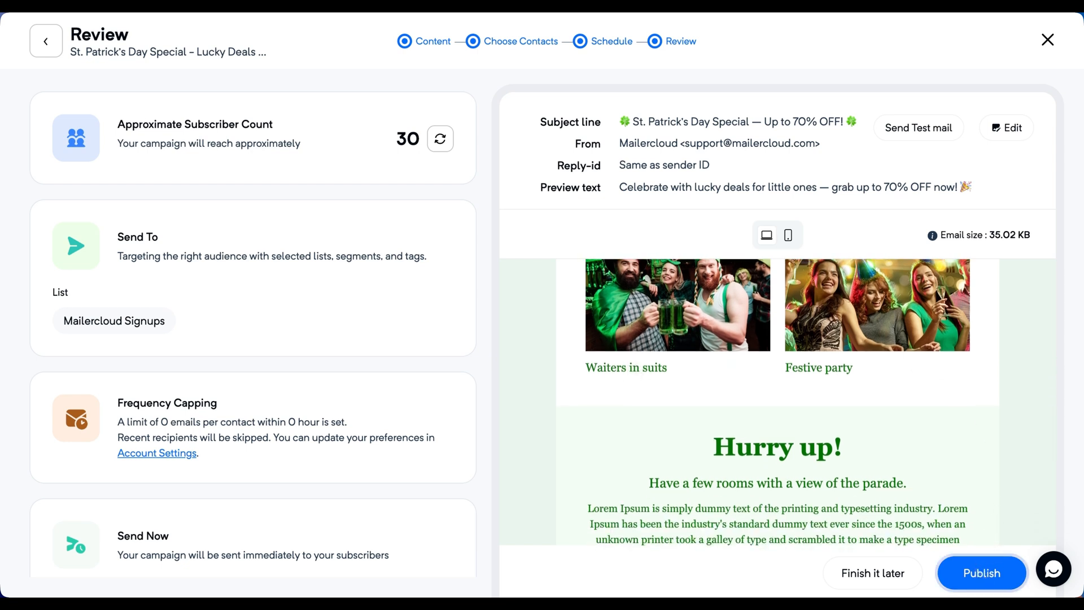